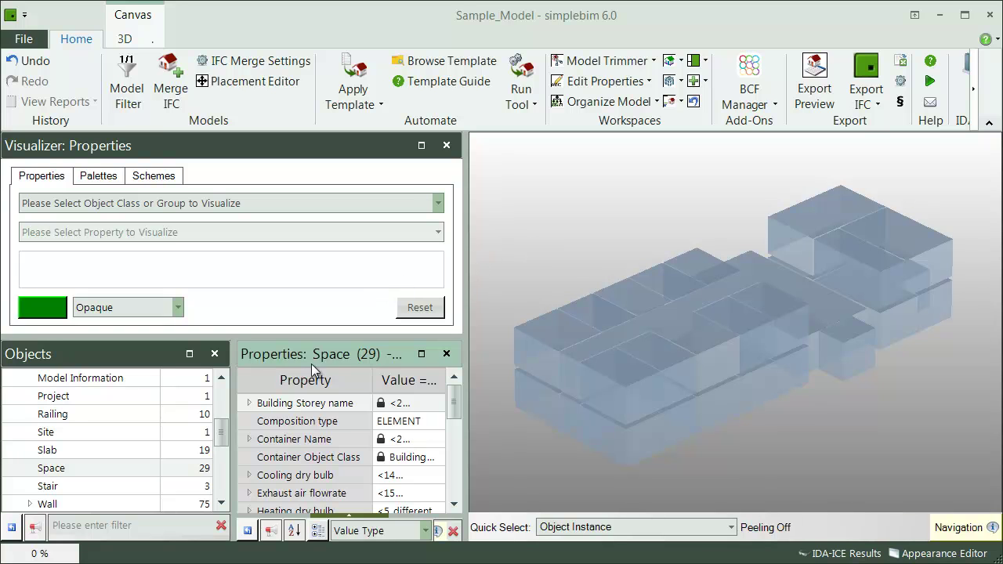
# - Set the Visualizer to colour the Space class by Total heat gain
pyautogui.scroll(-1, 223, 438)
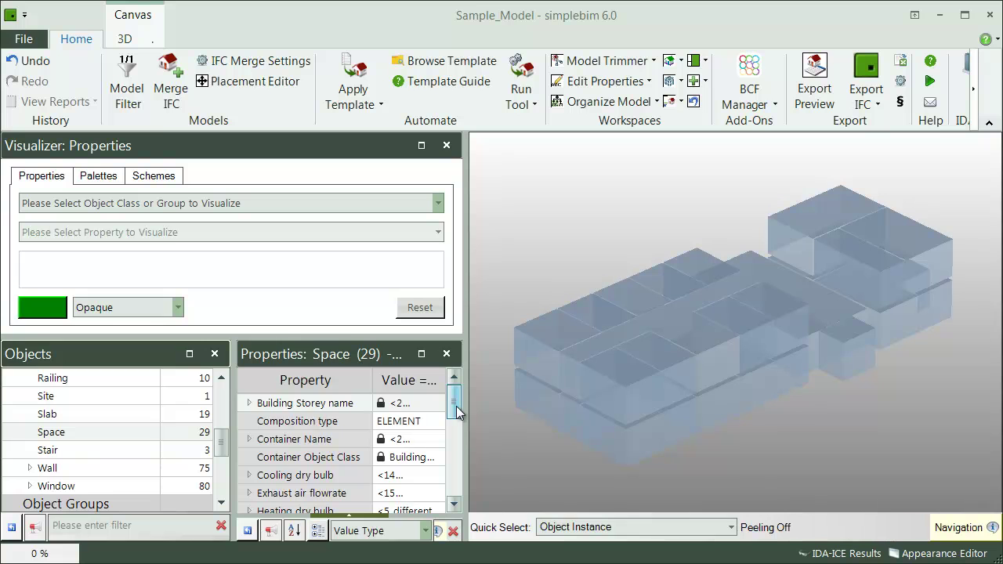
pyautogui.scroll(-1, 454, 427)
pyautogui.scroll(-1, 455, 427)
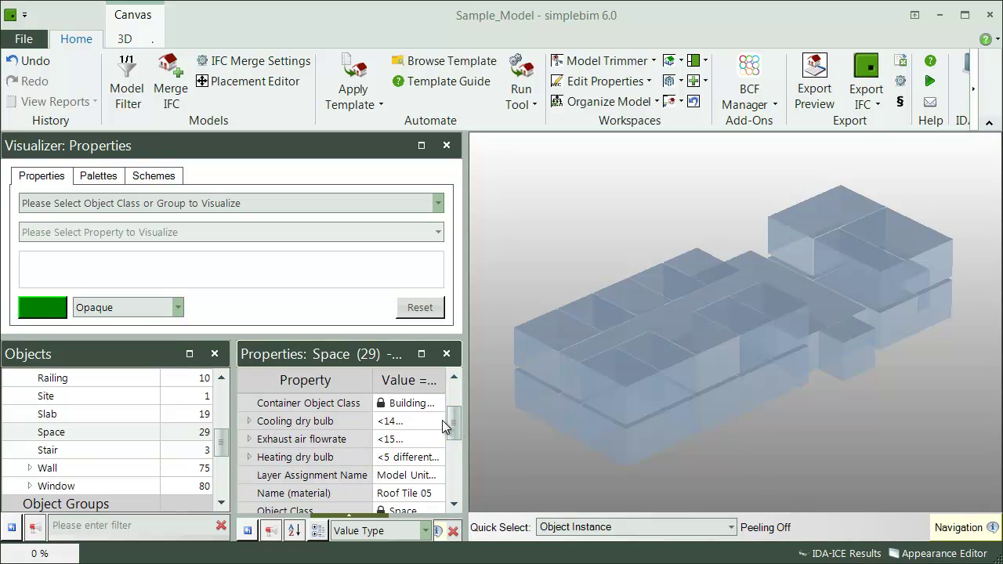
pyautogui.scroll(-4, 457, 439)
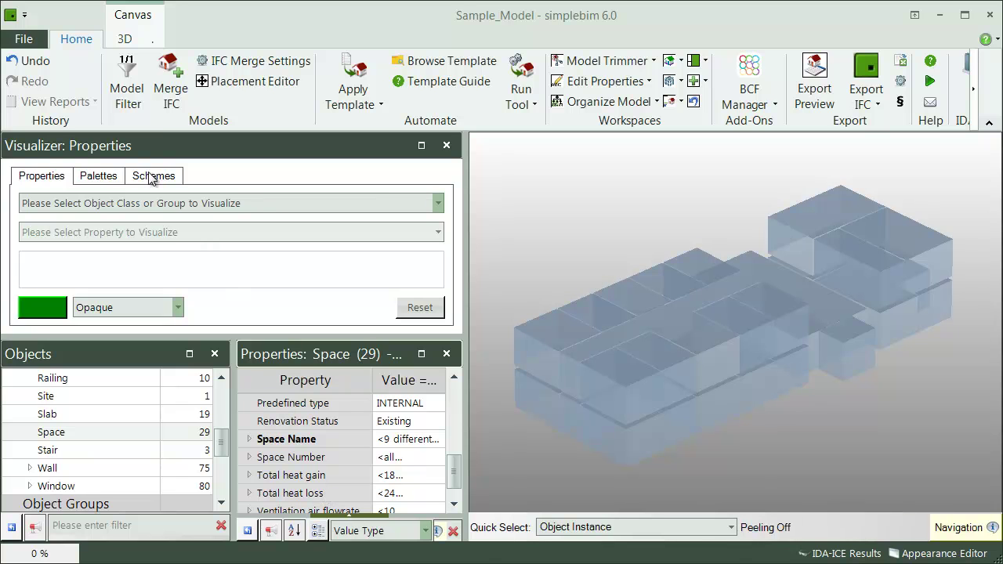
pyautogui.click(439, 205)
pyautogui.moveTo(438, 243); pyautogui.dragTo(438, 268)
pyautogui.click(171, 297)
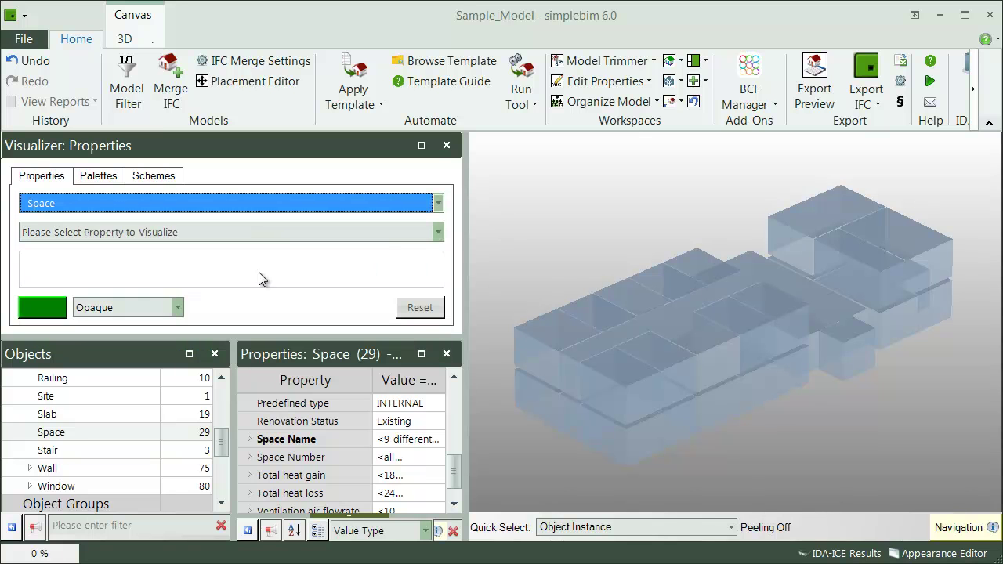
pyautogui.click(438, 232)
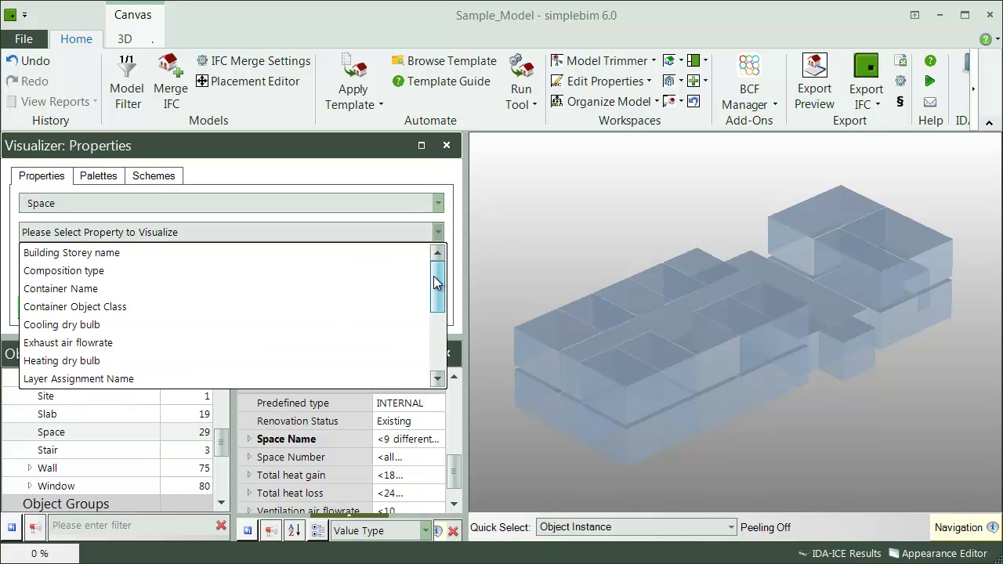
pyautogui.moveTo(435, 286); pyautogui.dragTo(430, 342)
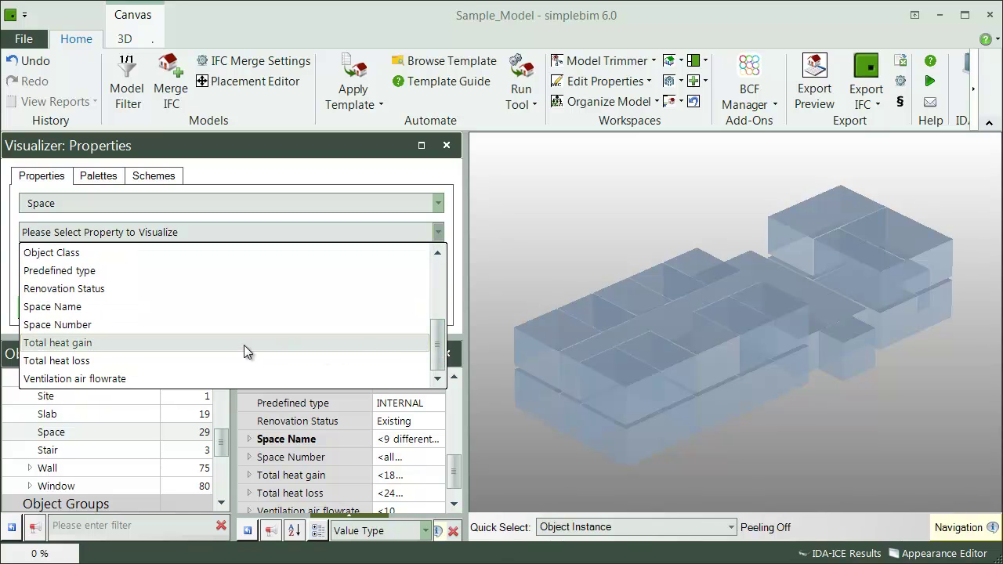
pyautogui.click(244, 345)
# - Recolour the 186W–735W heat gain ranges yellow and make them 50% transparent
pyautogui.click(421, 146)
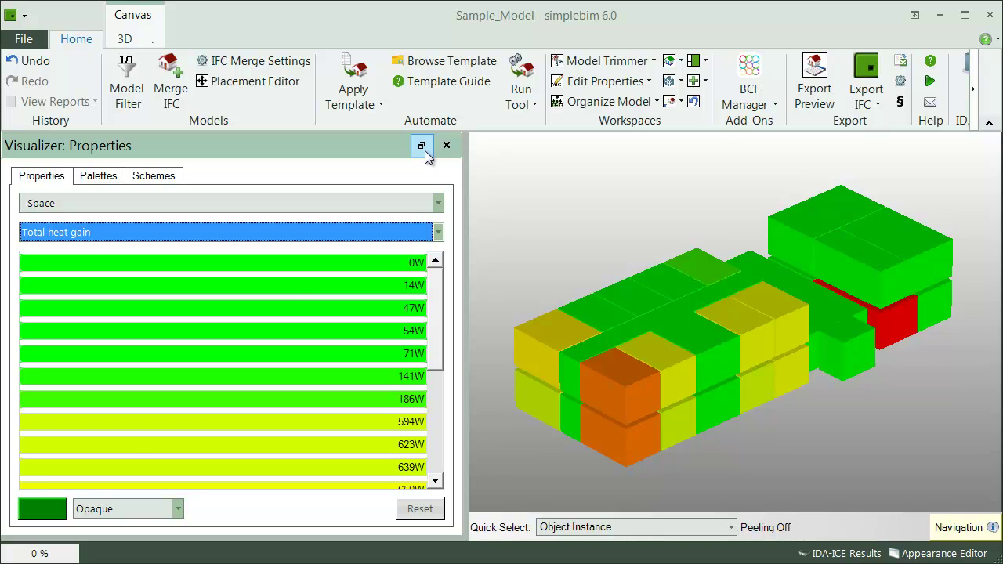
pyautogui.click(261, 263)
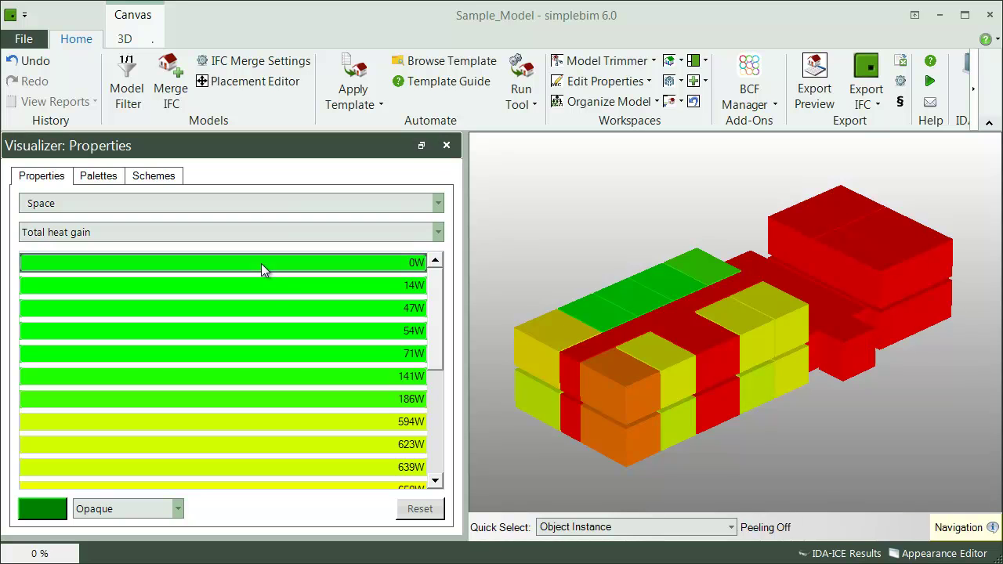
pyautogui.scroll(-2, 437, 355)
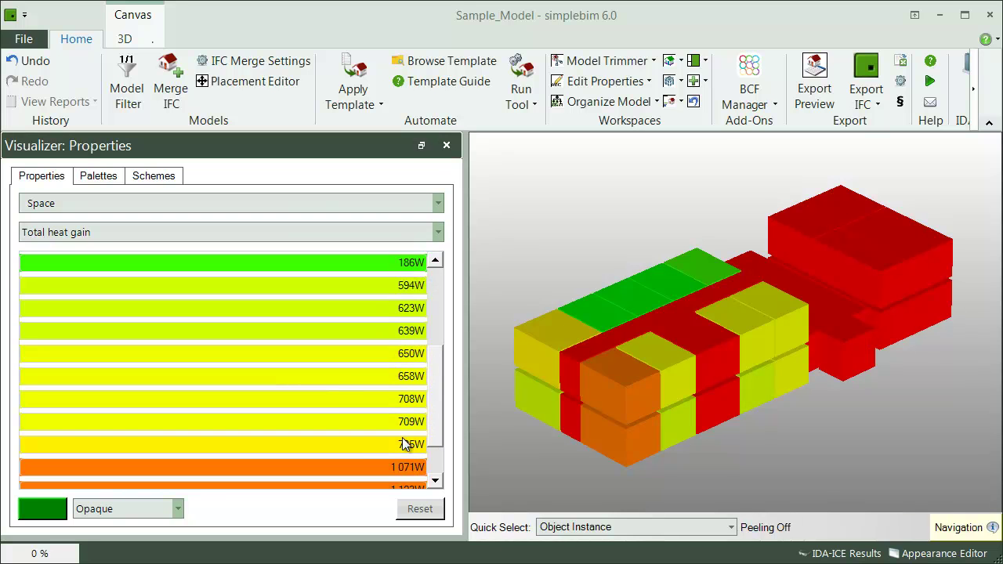
pyautogui.keyDown('shift'); pyautogui.click(357, 445); pyautogui.keyUp('shift')
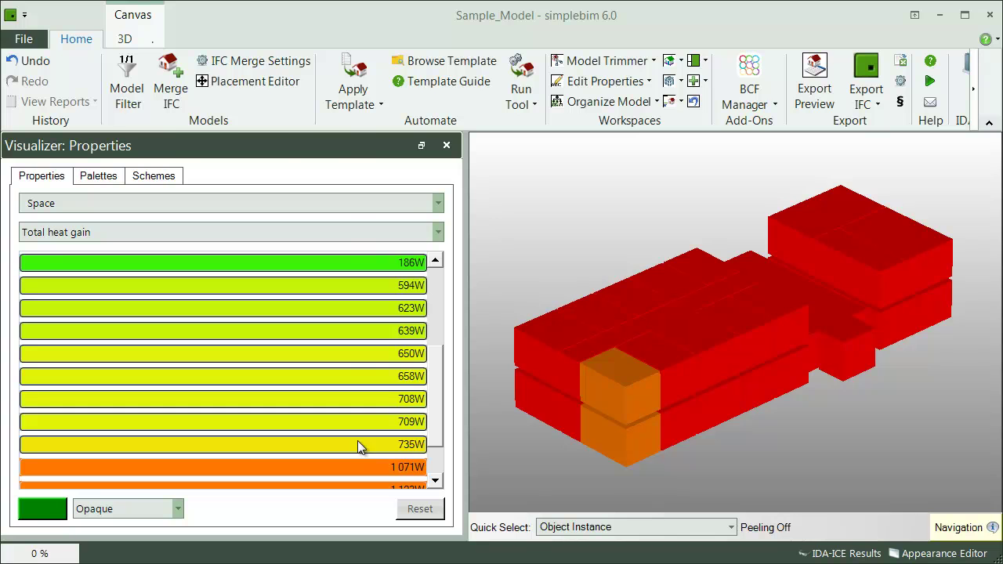
pyautogui.click(56, 510)
pyautogui.click(215, 76)
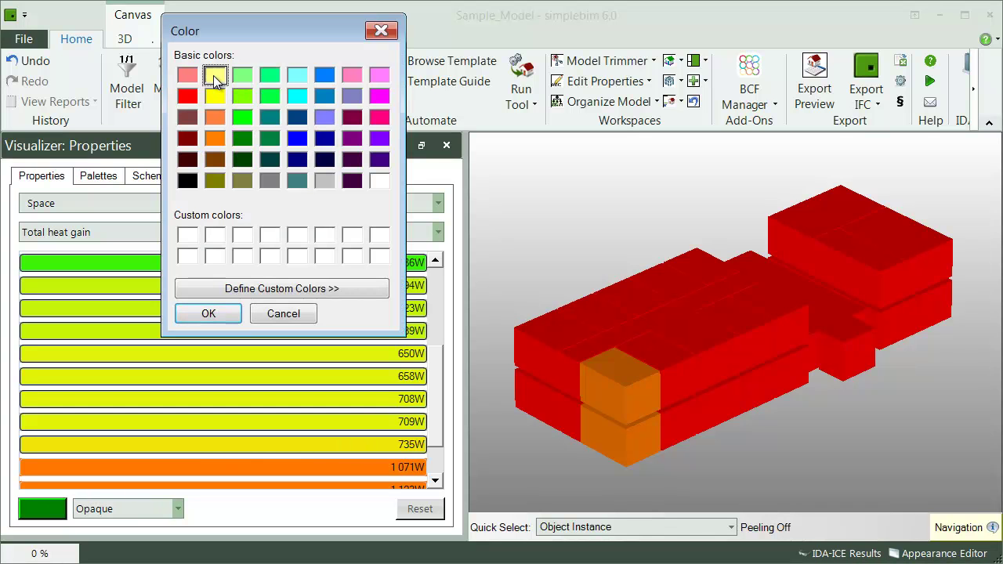
pyautogui.click(208, 314)
pyautogui.click(179, 507)
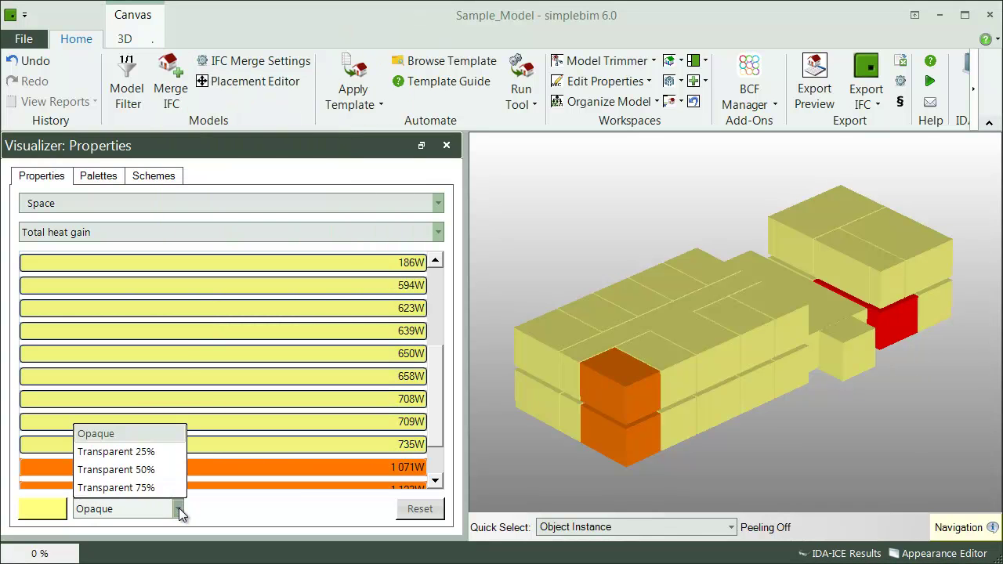
pyautogui.click(145, 471)
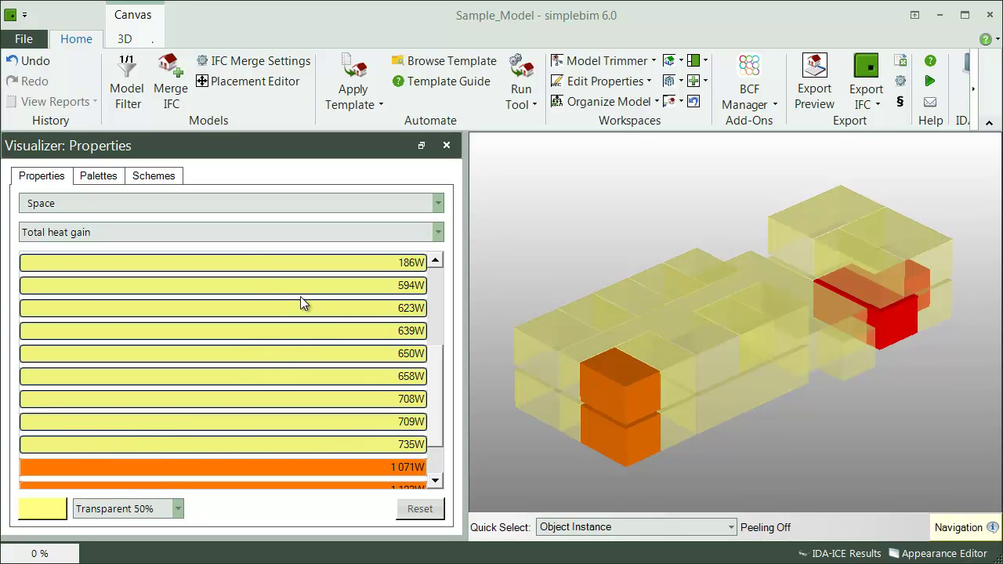
# - Reset the heat gain colouring and show the full building with its materials
pyautogui.click(420, 509)
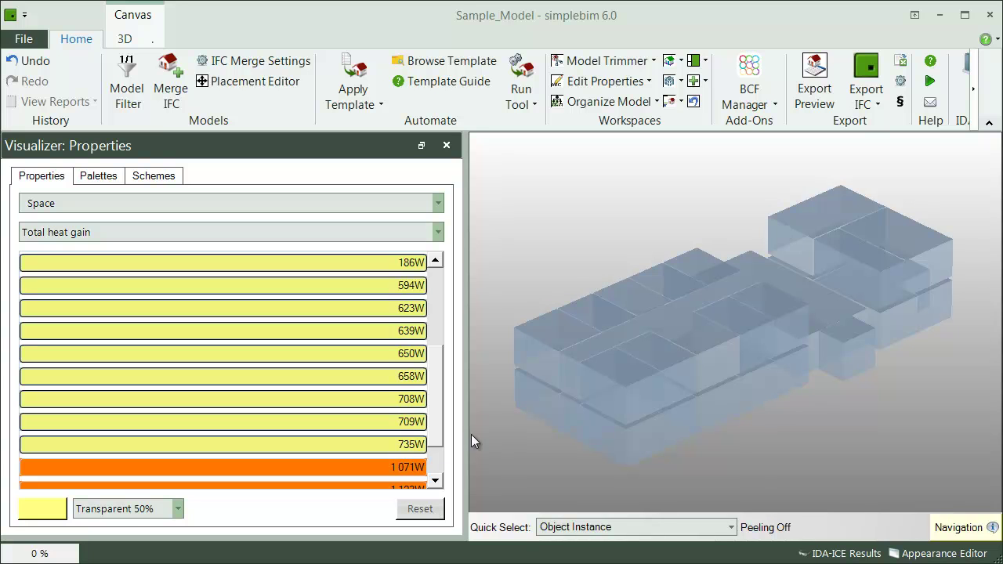
pyautogui.rightClick(531, 256)
pyautogui.click(483, 313)
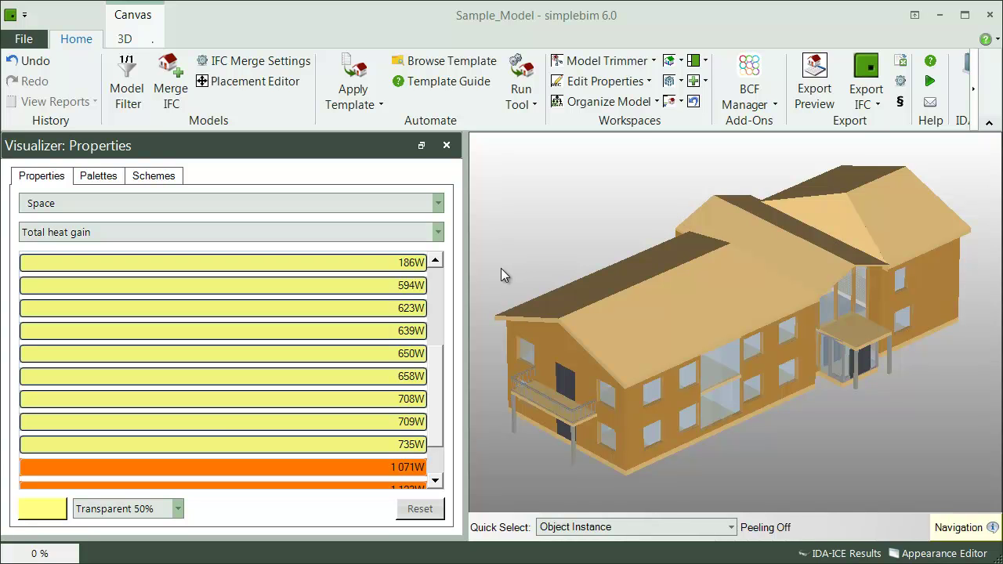
# - Load the Model Palette and change Model Appearance 8 to light green
pyautogui.click(100, 179)
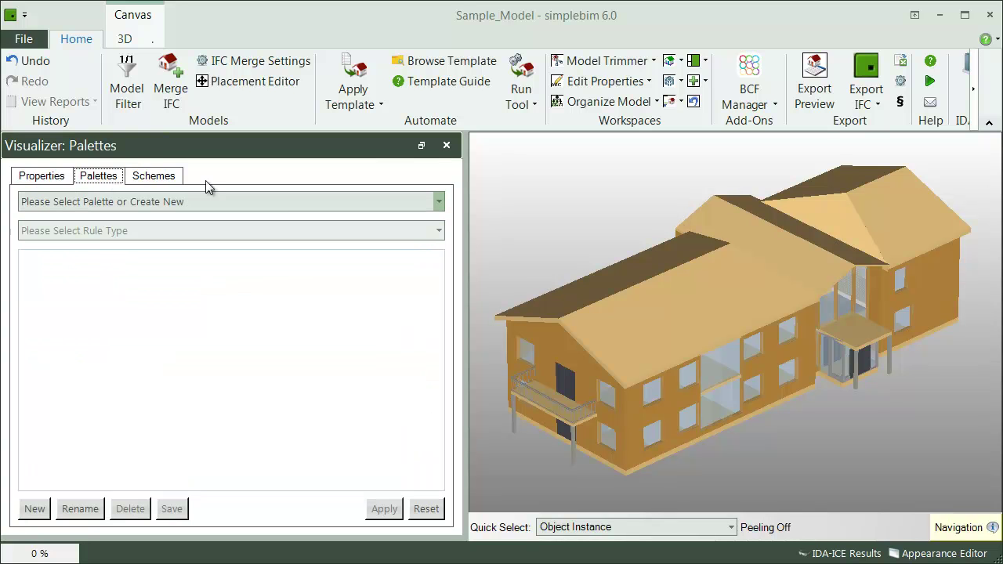
pyautogui.click(440, 202)
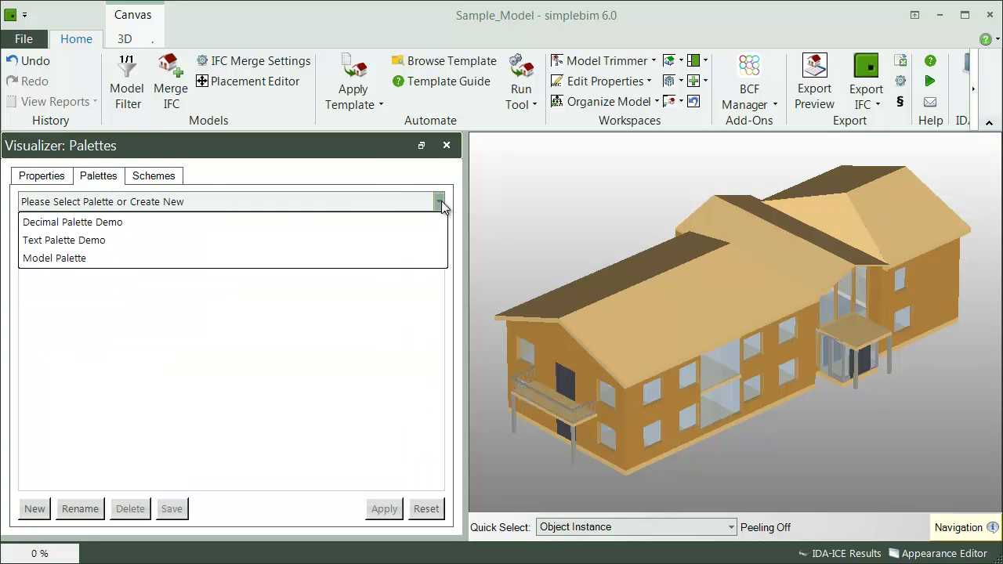
pyautogui.click(175, 261)
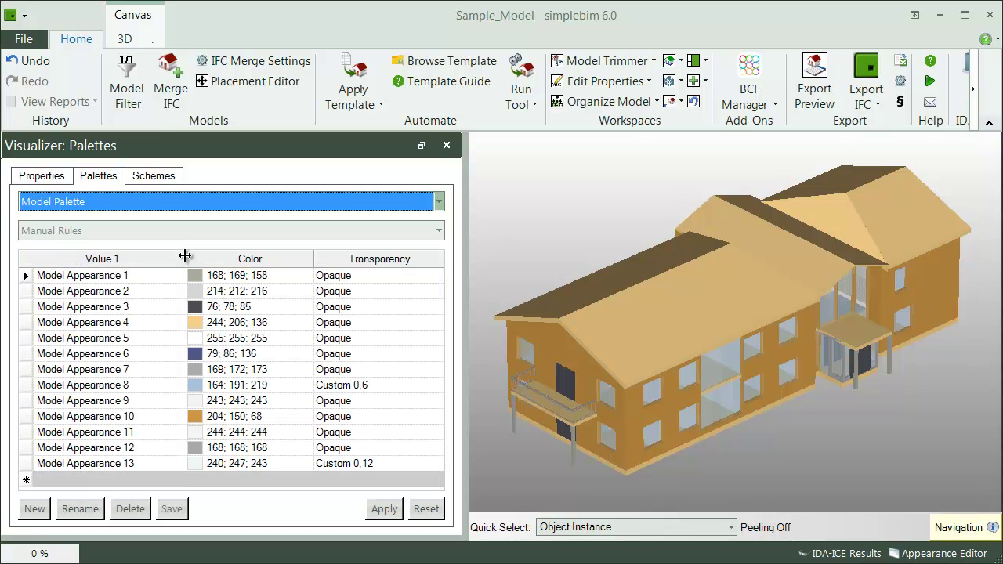
pyautogui.click(30, 324)
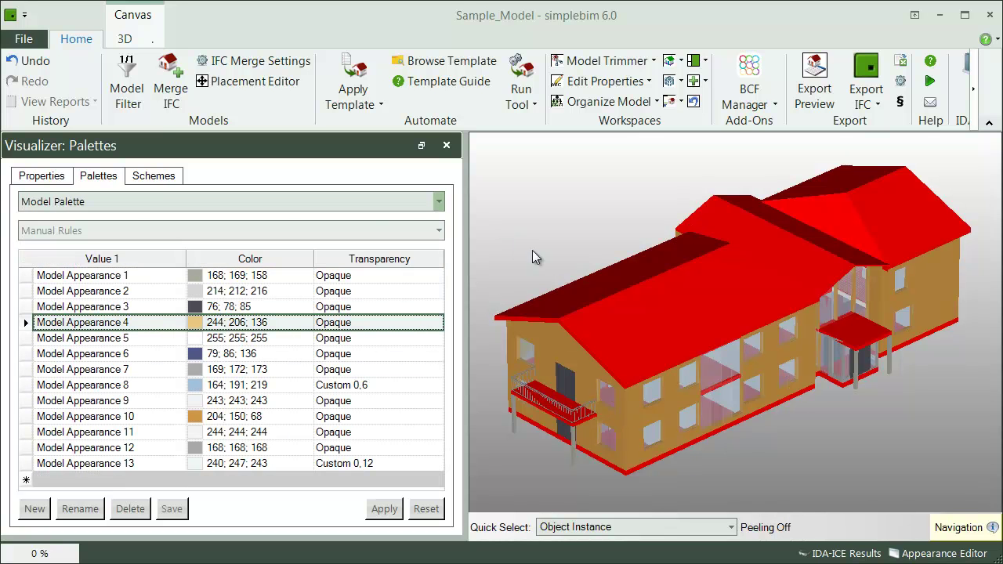
pyautogui.moveTo(210, 390)
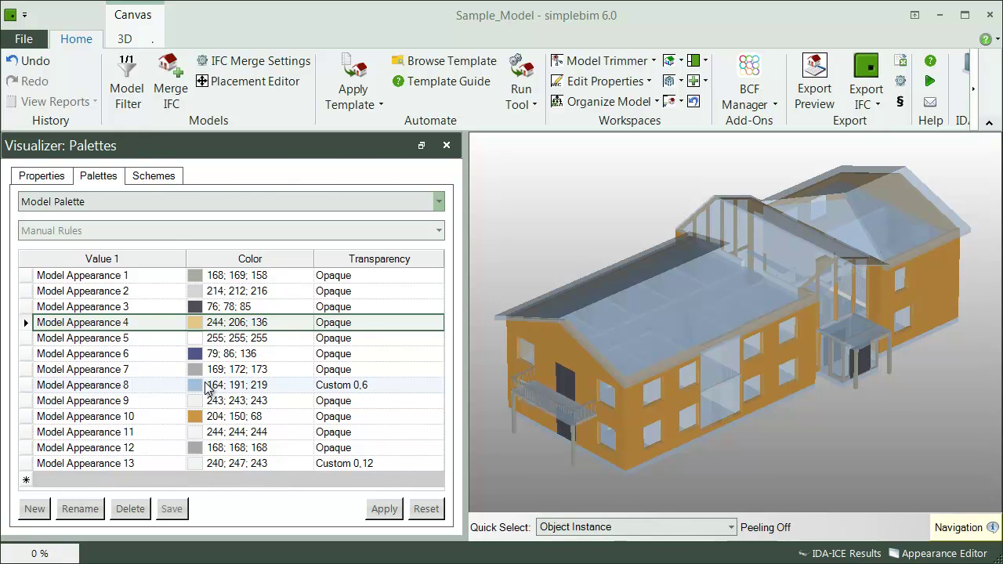
pyautogui.doubleClick(209, 386)
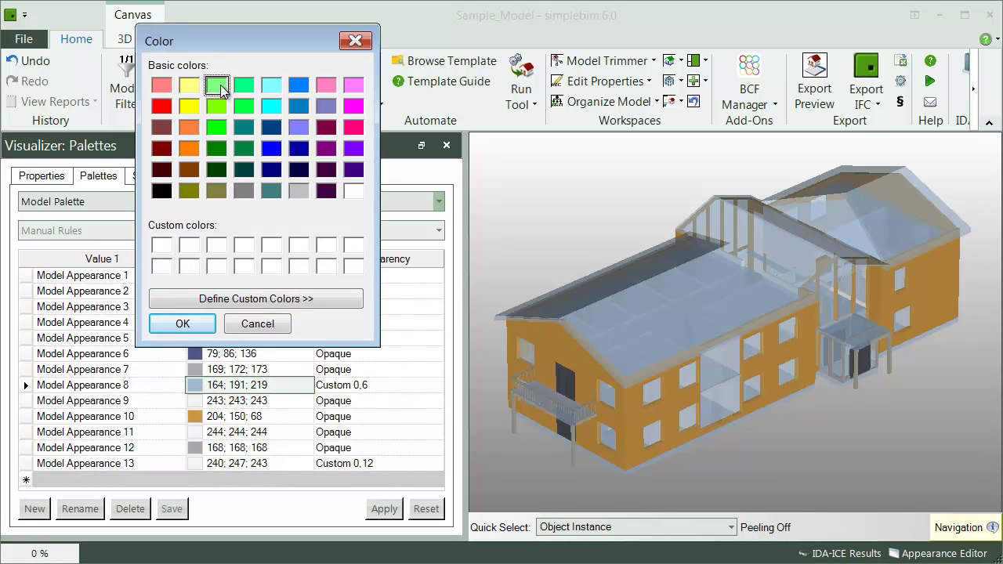
pyautogui.click(183, 326)
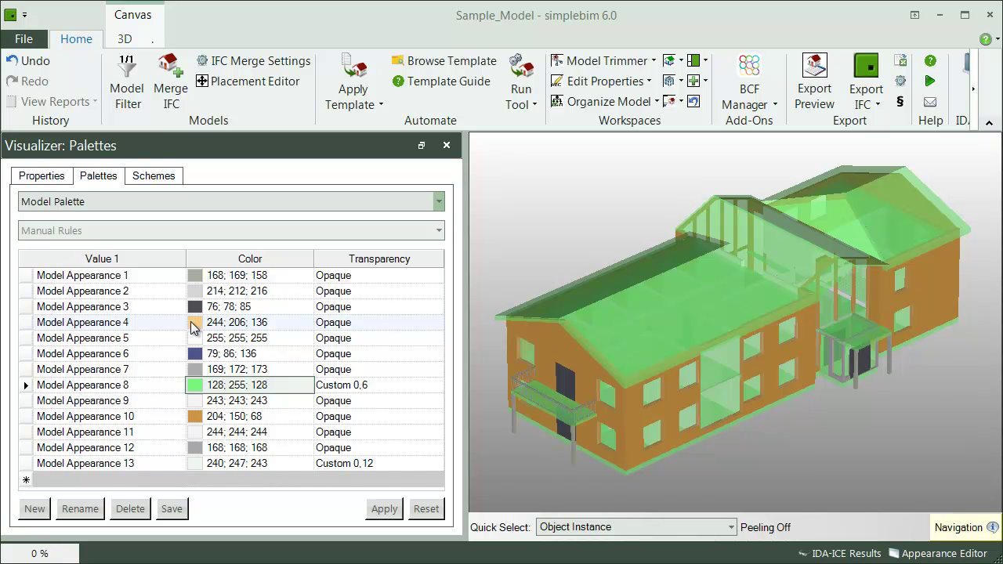
# - Add a new palette entry named 'New'
pyautogui.click(80, 479)
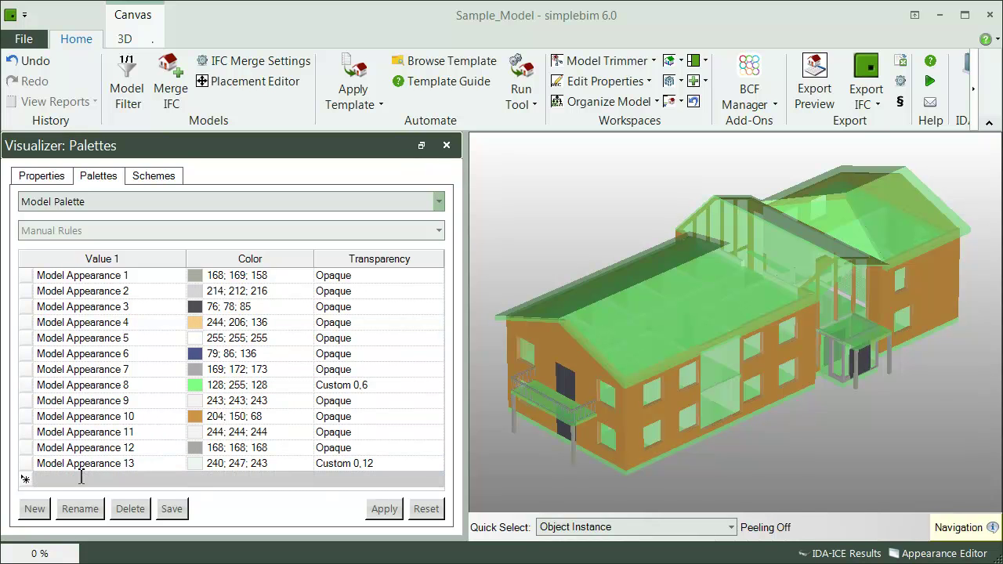
pyautogui.write('New')
pyautogui.press('Return')
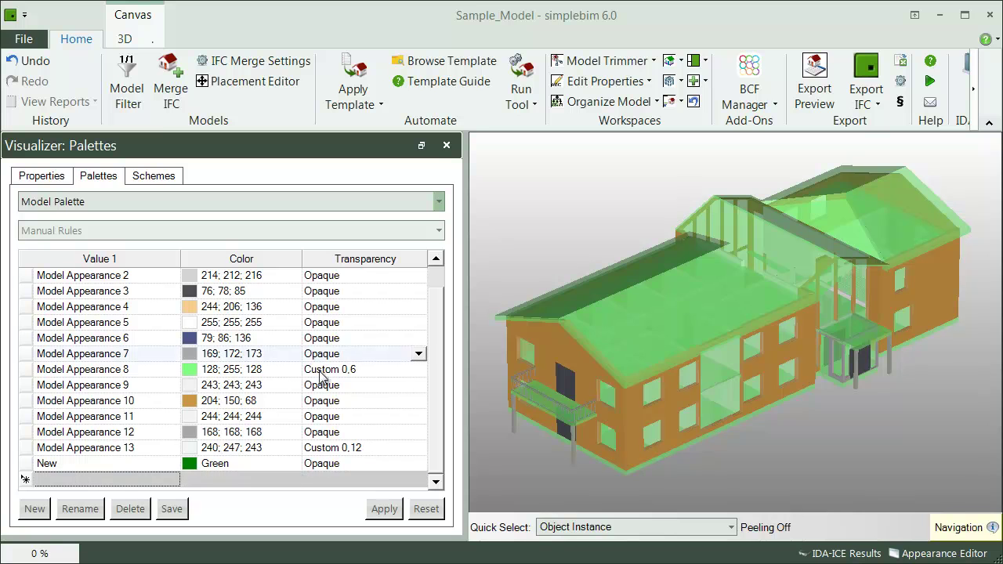
# - Give the roof slab the New entry's colour, undo it, and reset the model colours
pyautogui.moveTo(639, 329); pyautogui.dragTo(247, 462)
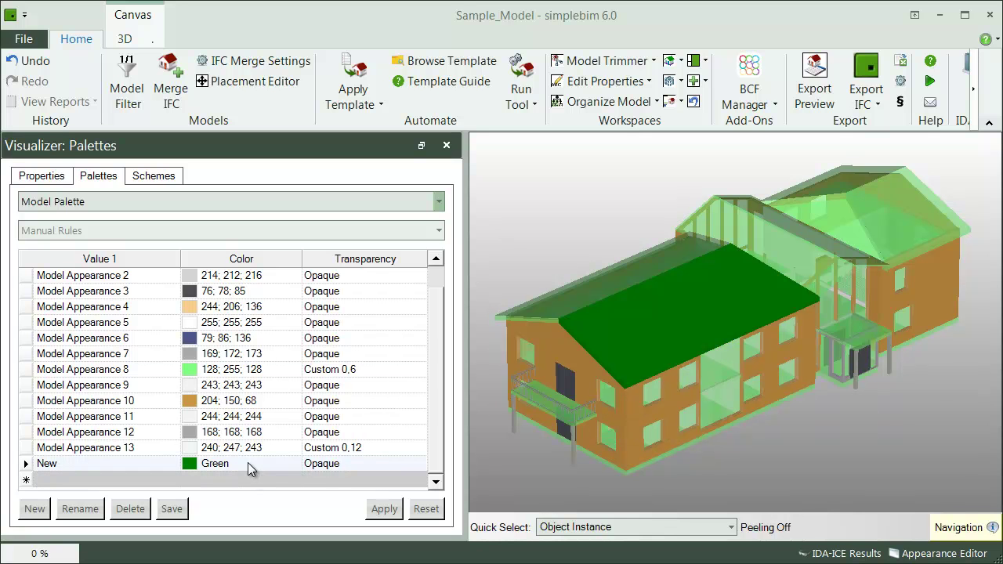
pyautogui.click(34, 63)
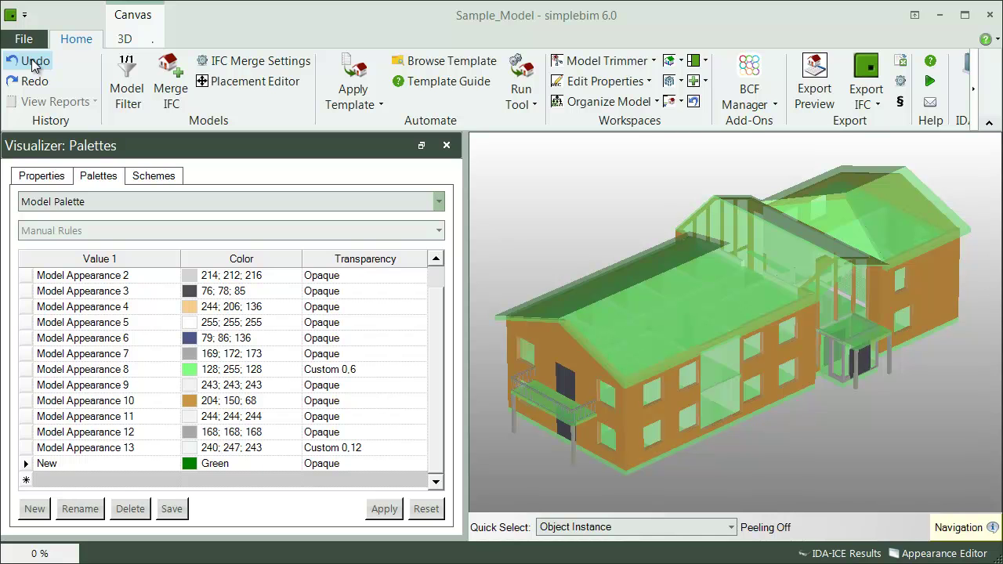
pyautogui.click(436, 517)
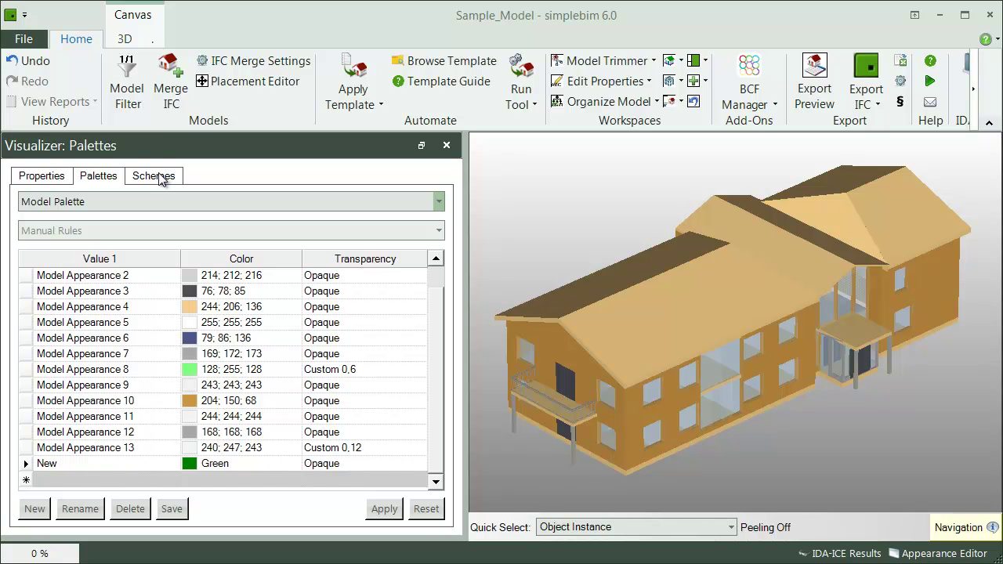
# - Pass through Text Palette Demo without saving the Model Palette, then load Decimal Palette Demo
pyautogui.click(439, 202)
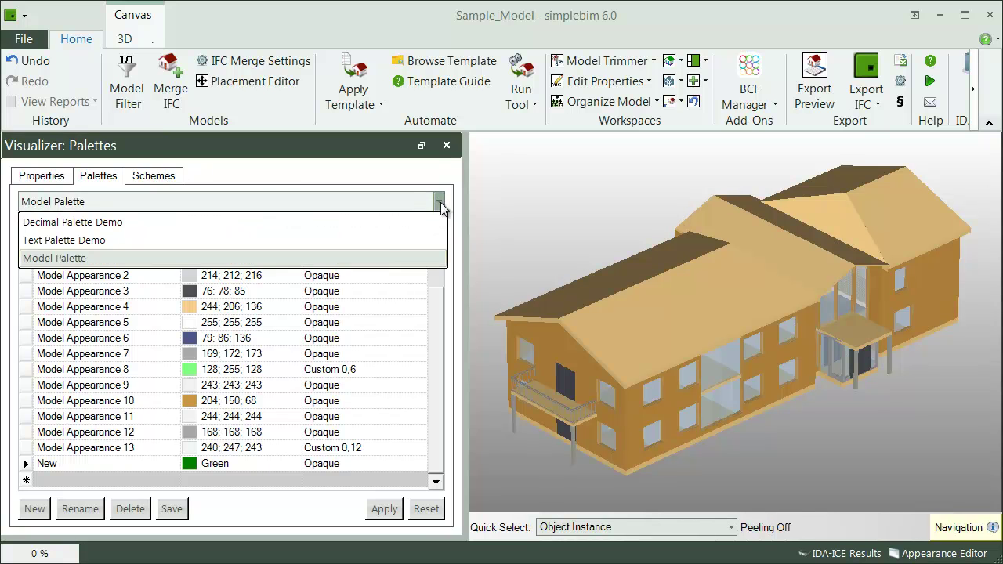
pyautogui.click(186, 240)
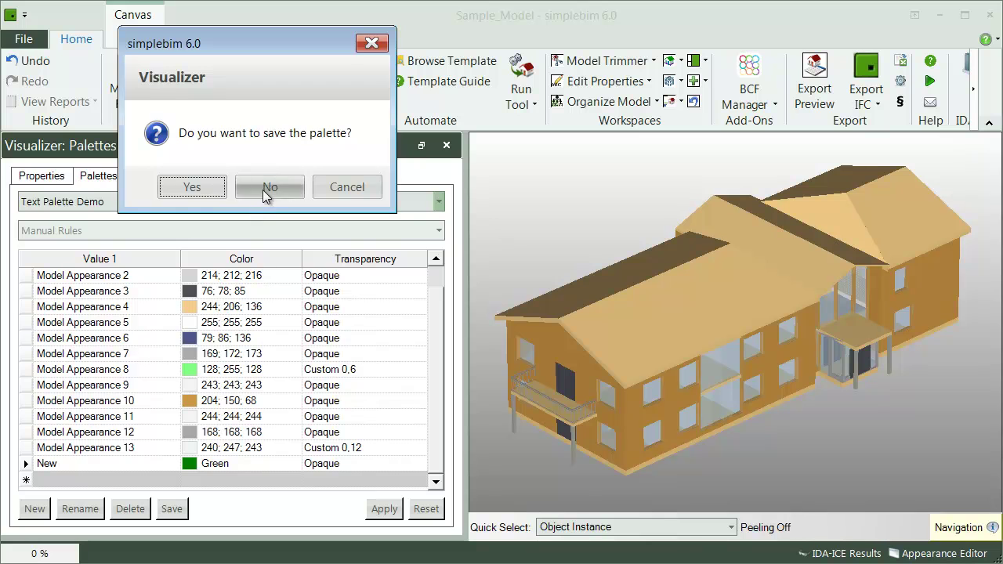
pyautogui.click(265, 190)
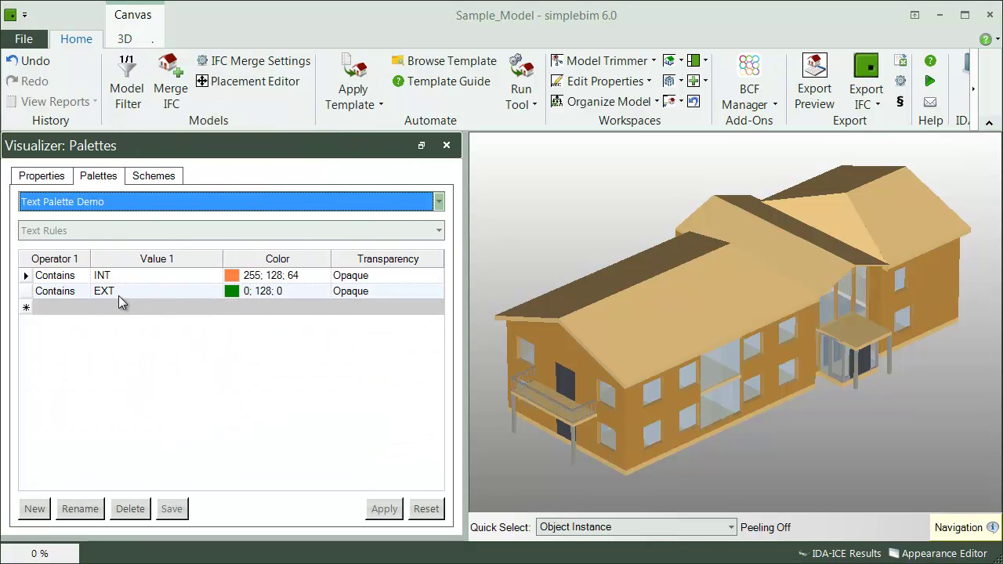
pyautogui.click(289, 198)
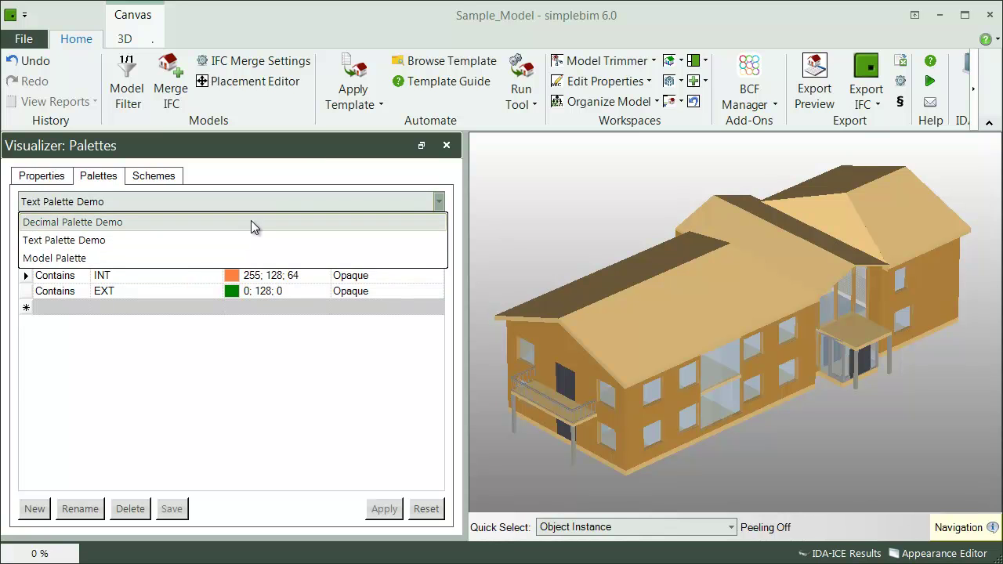
pyautogui.click(247, 222)
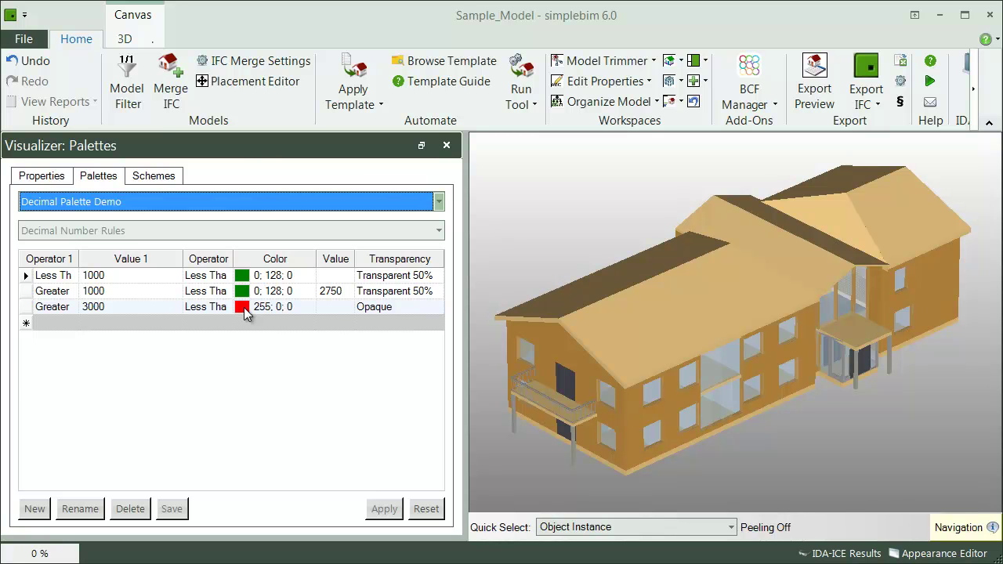
# - Load the Multiline Scheme Demo scheme, discarding an accidental new row
pyautogui.click(152, 177)
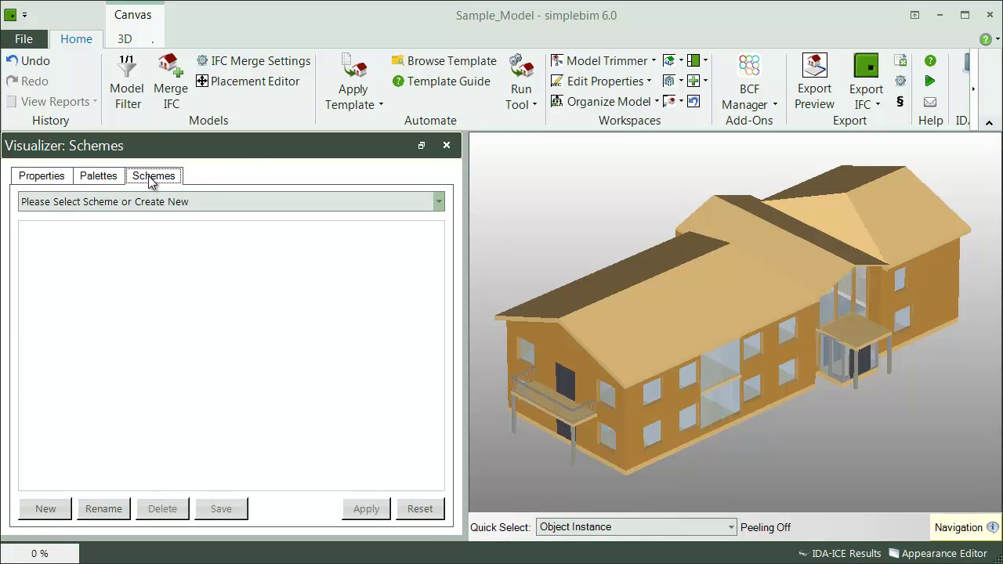
pyautogui.click(439, 202)
pyautogui.click(239, 222)
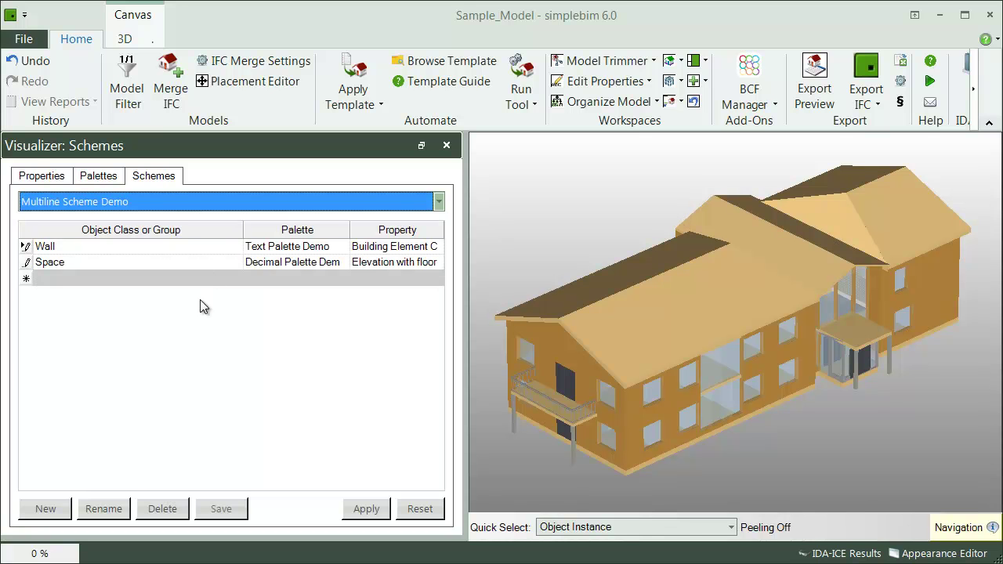
pyautogui.click(195, 279)
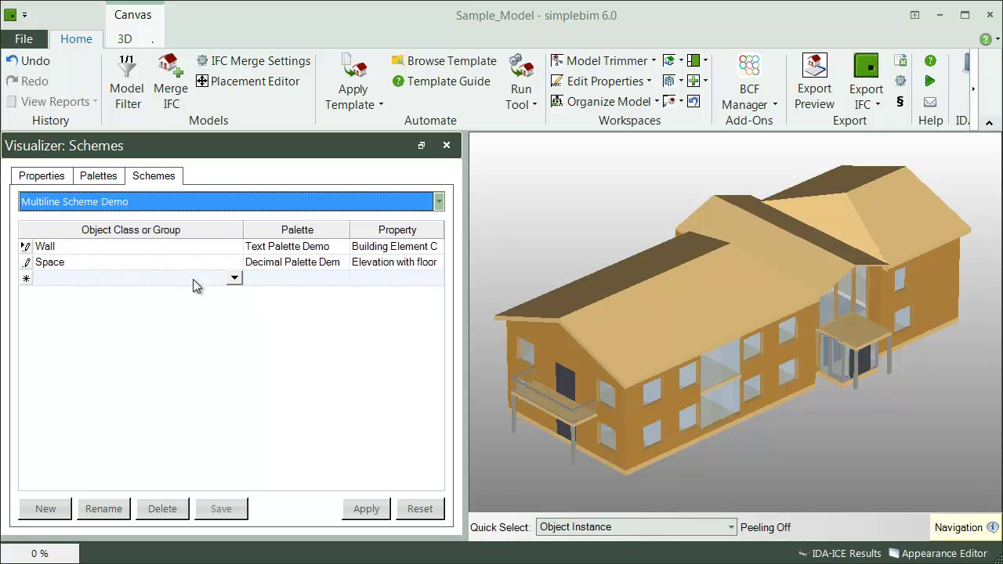
pyautogui.press('Escape')
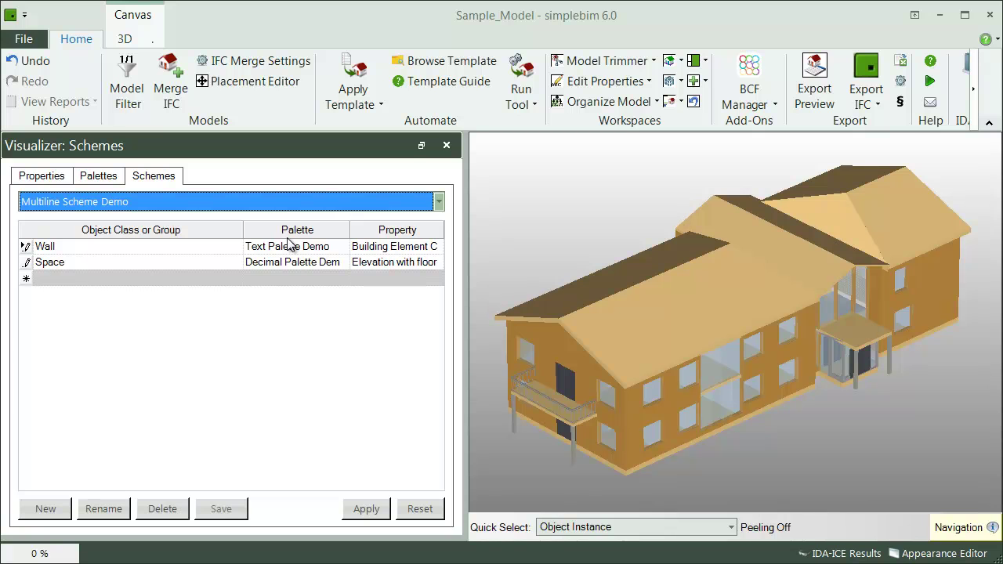
# - Review the Wall and Space rows' classes and palettes, then apply the scheme
pyautogui.click(199, 247)
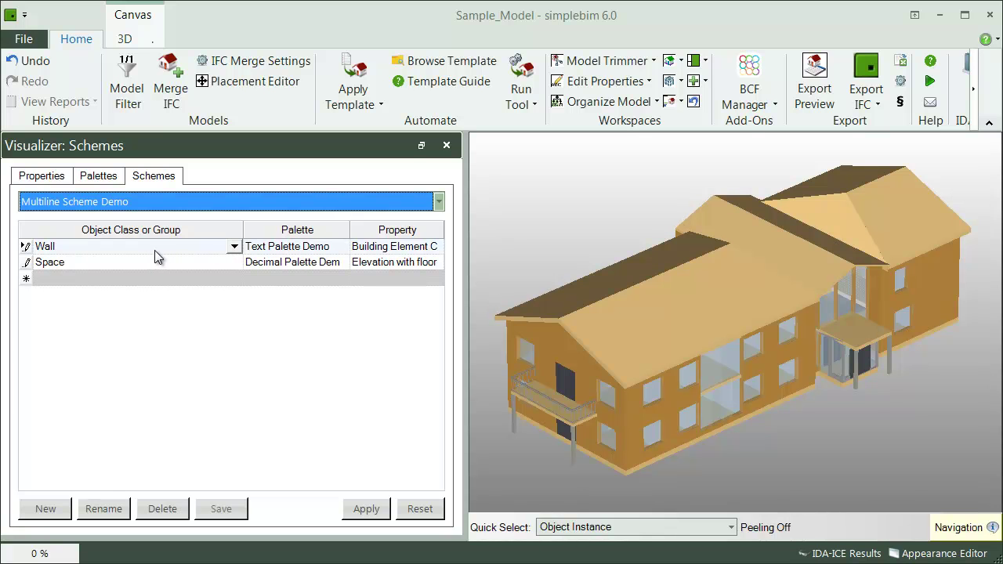
pyautogui.click(286, 250)
pyautogui.click(285, 250)
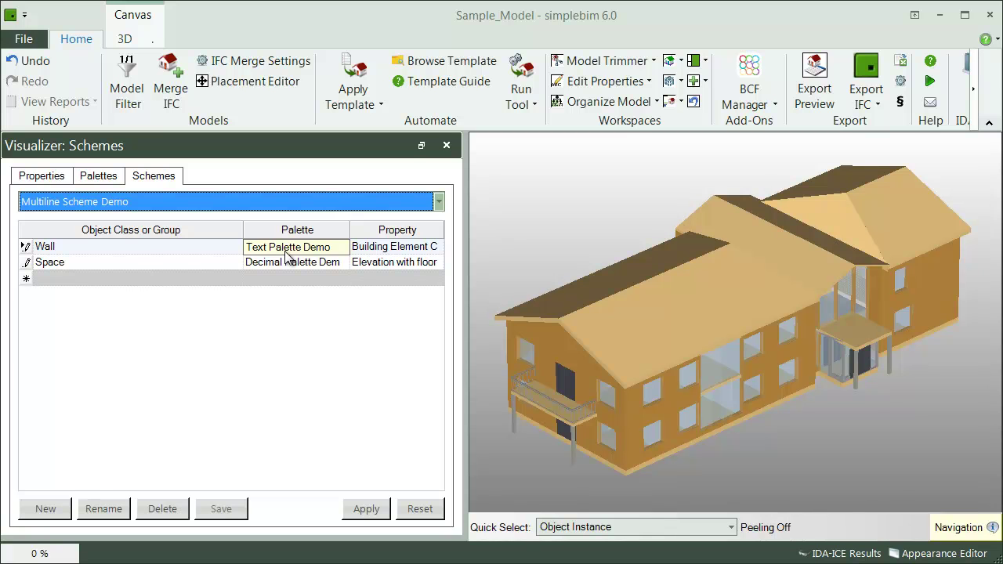
pyautogui.click(148, 266)
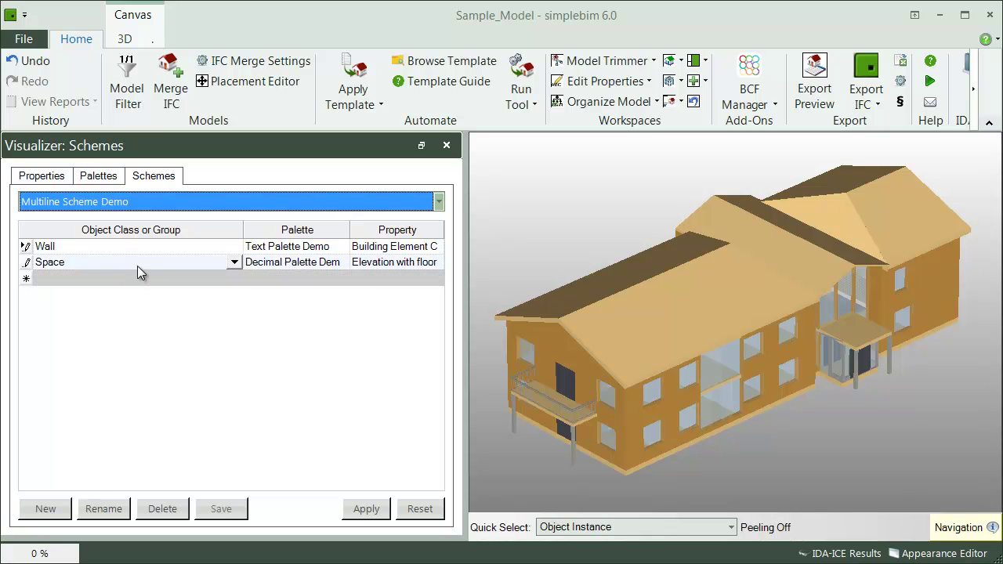
pyautogui.click(284, 265)
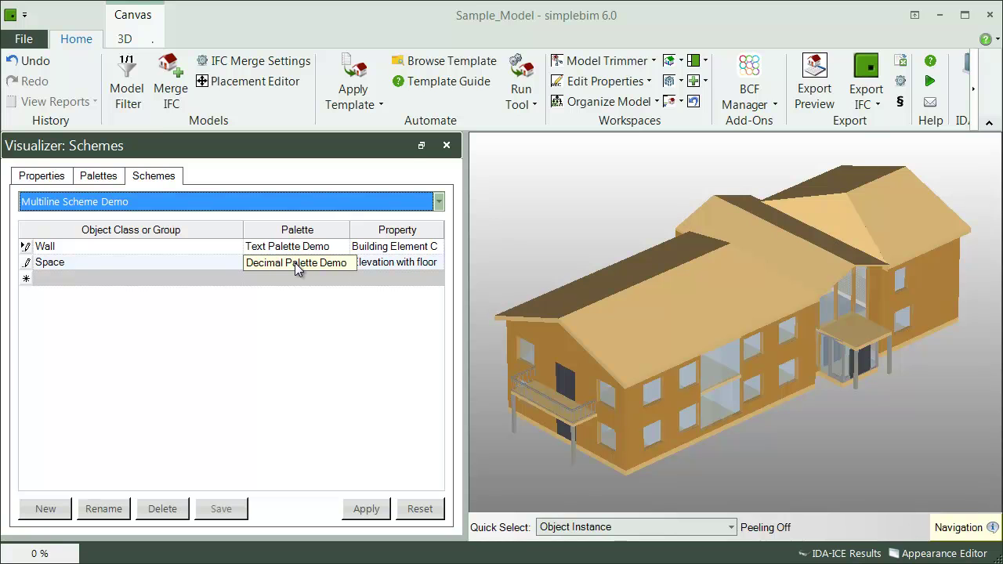
pyautogui.press('Return')
pyautogui.click(369, 509)
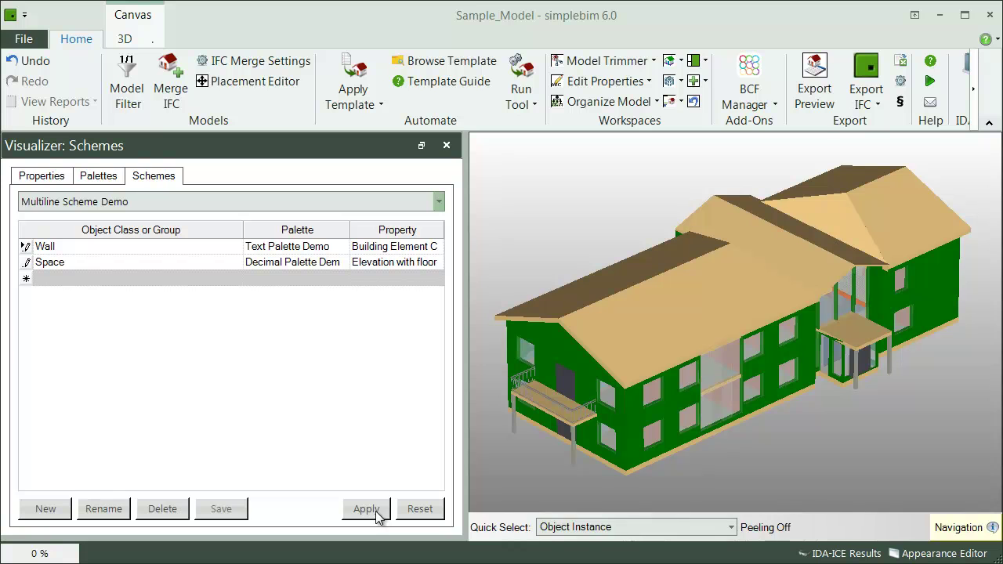
# - Restore the Schemes panel, then select Colors of 3D objects in IFC export settings and cancel
pyautogui.click(421, 147)
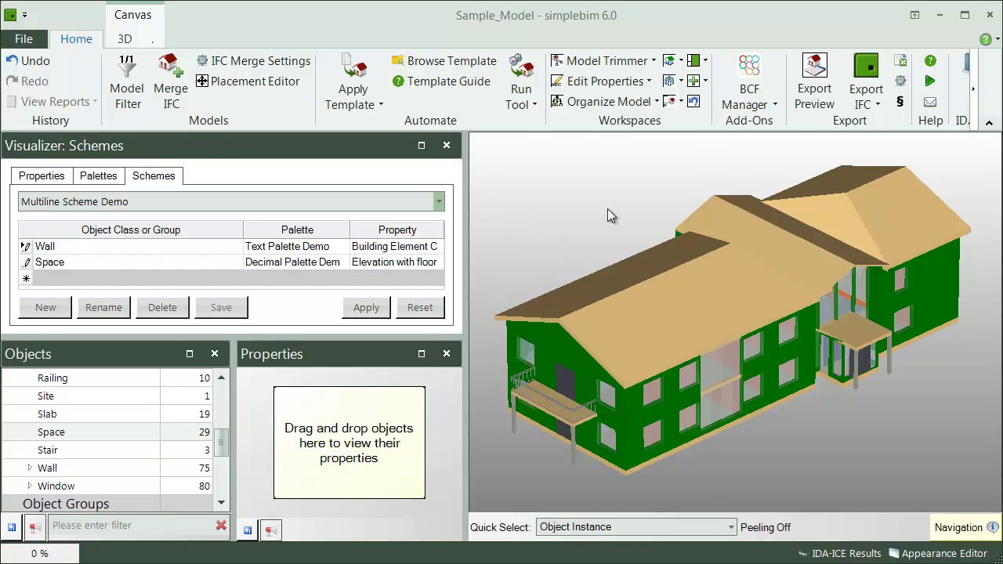
pyautogui.click(862, 78)
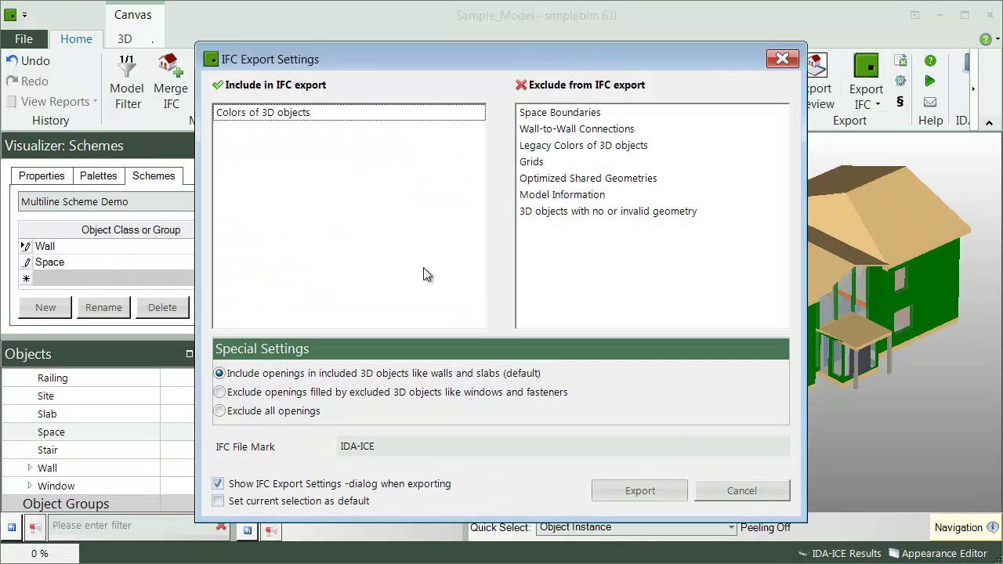
pyautogui.click(263, 115)
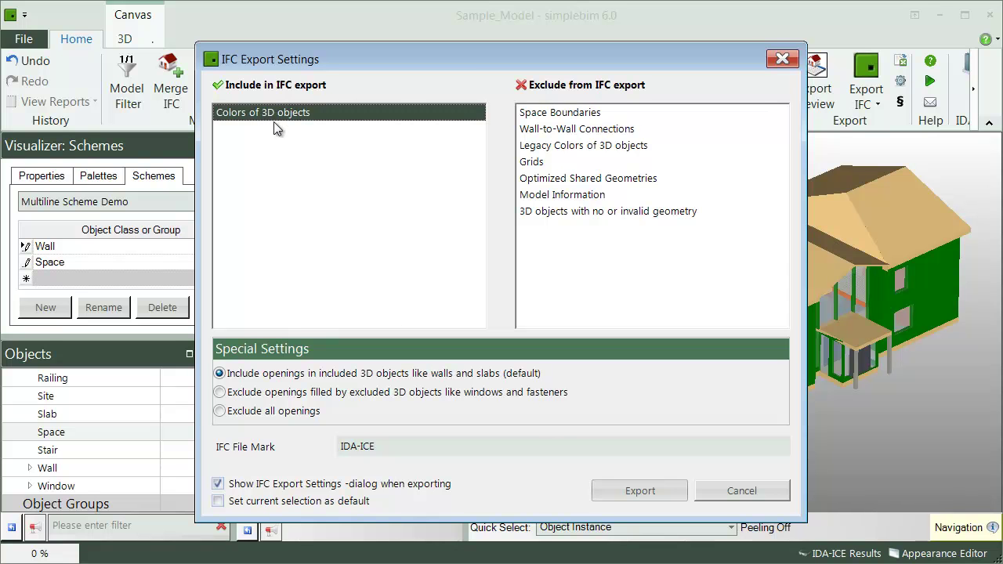
pyautogui.click(742, 491)
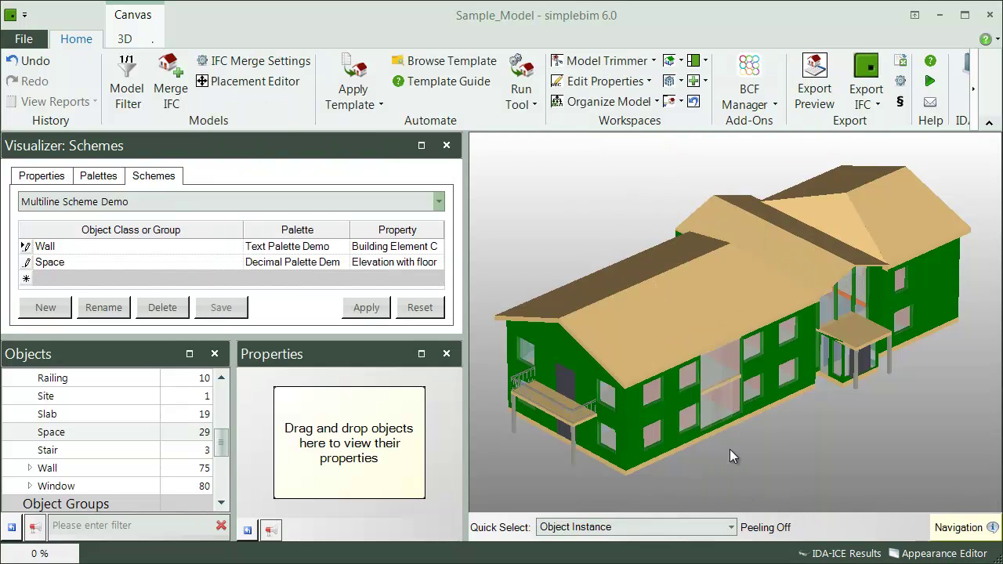